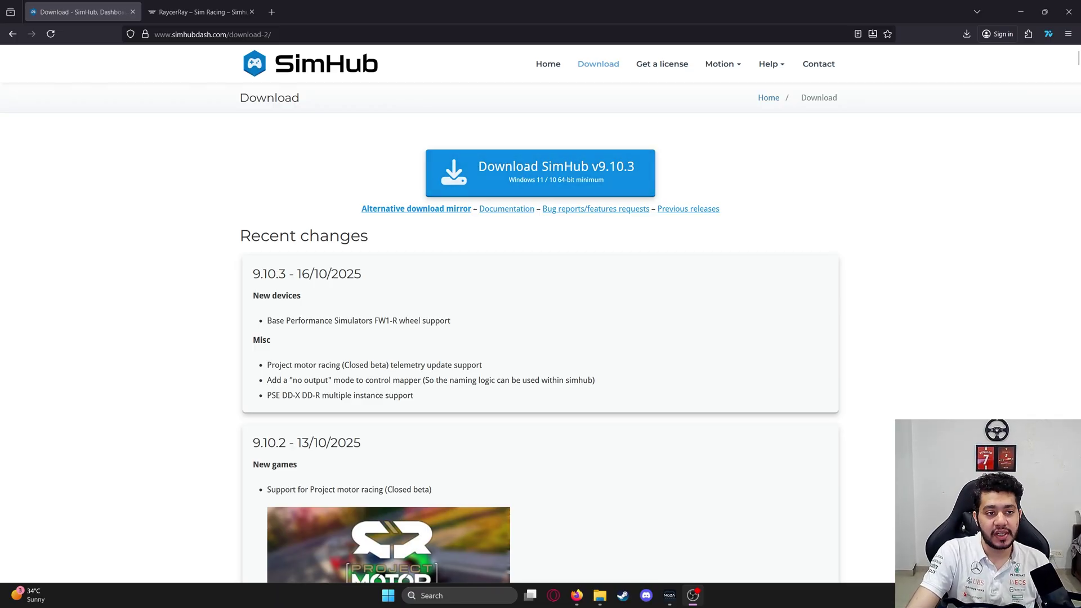
# Switch to the RaycerRay – Sim Racing browser tab with its plugin, membership and dashboard info
pyautogui.hotkey('ctrl', 'Tab')
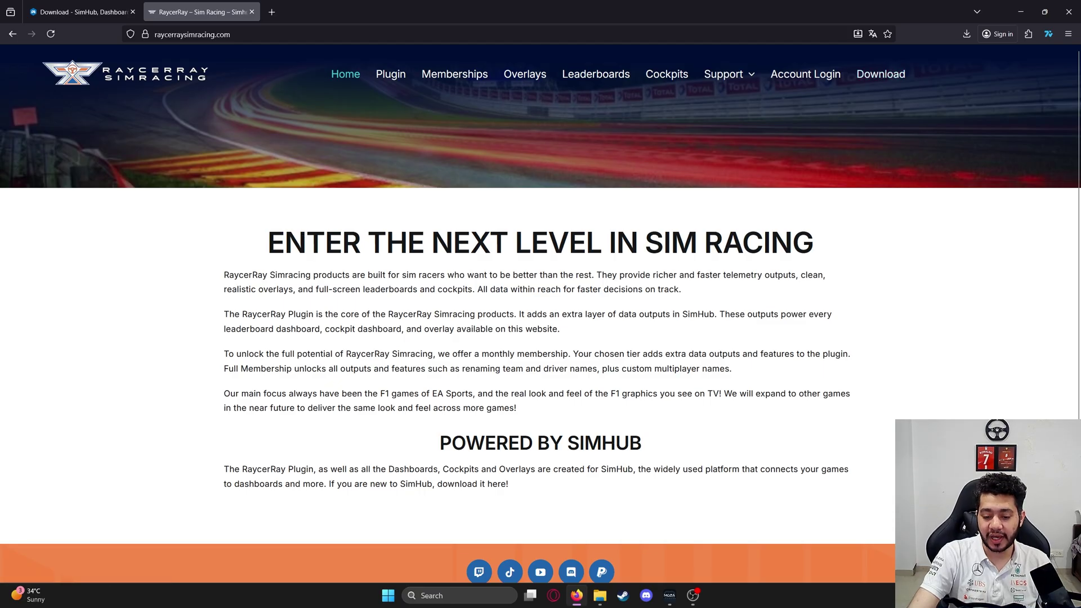
# In the New folder window, select RaycerRay.PluginSdk.dll and the DashFonts folder together
pyautogui.moveTo(600, 595)
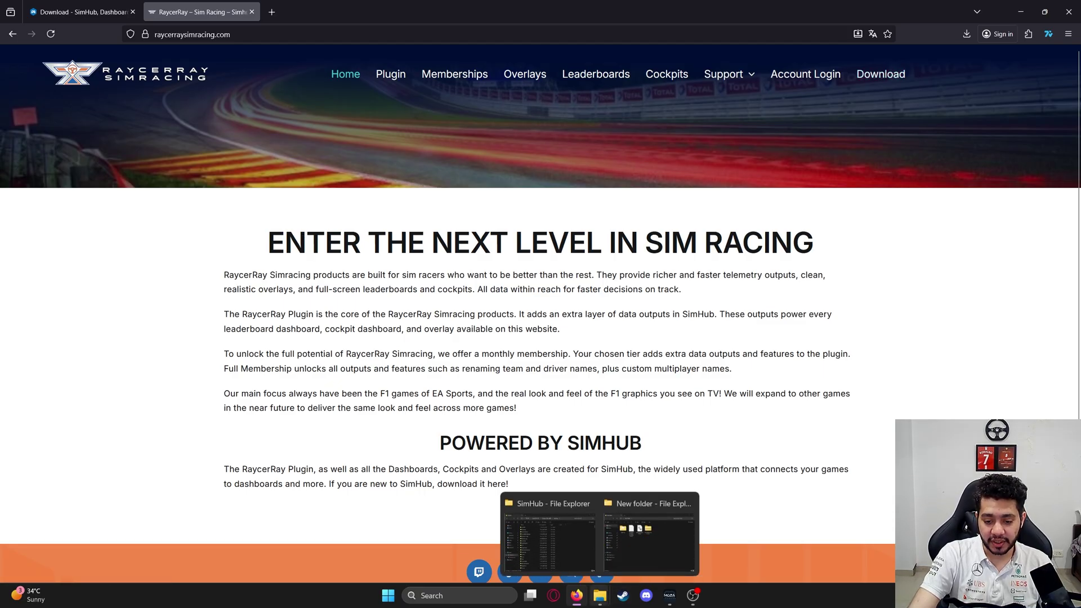
pyautogui.click(652, 549)
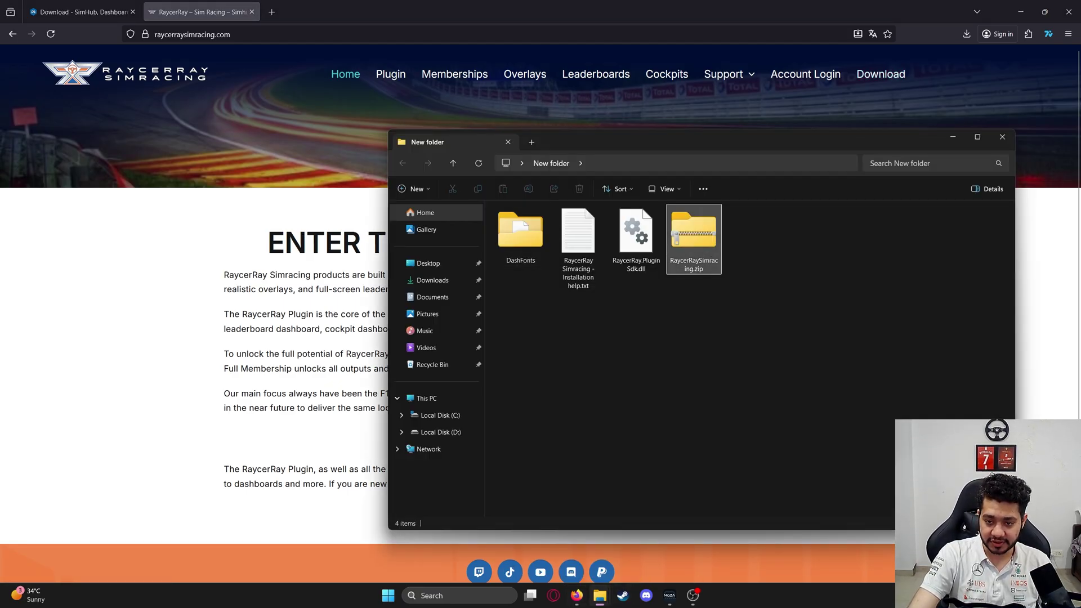
pyautogui.click(694, 236)
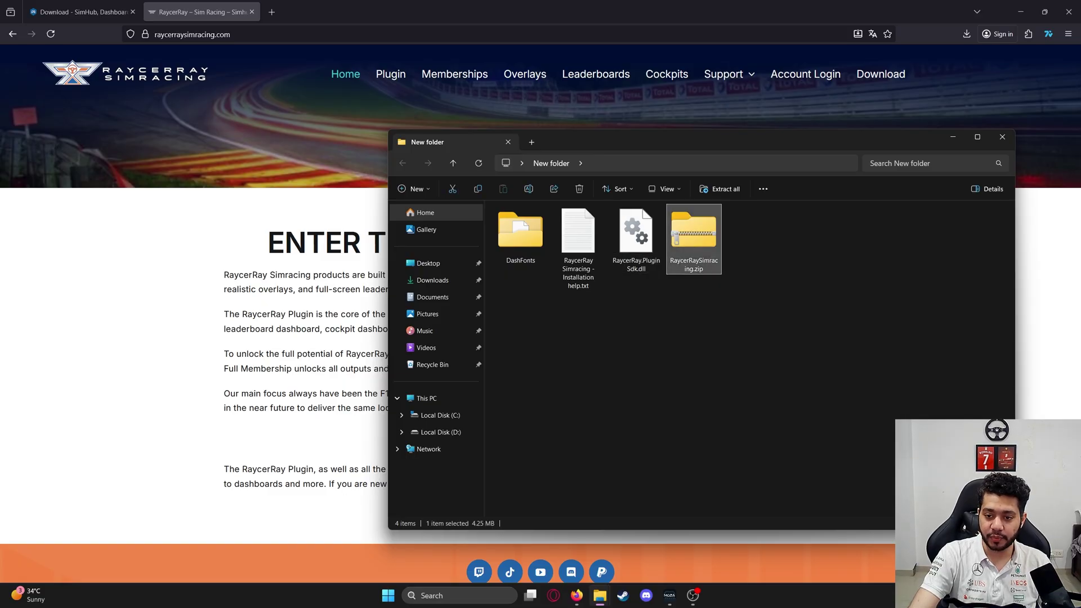
pyautogui.moveTo(732, 142); pyautogui.dragTo(566, 131)
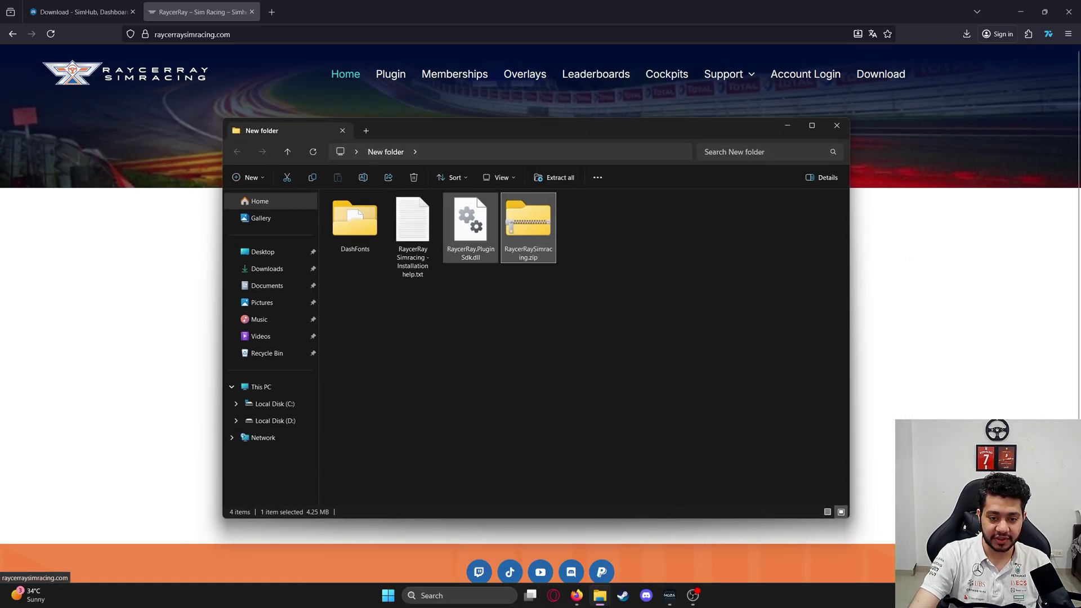
pyautogui.click(507, 337)
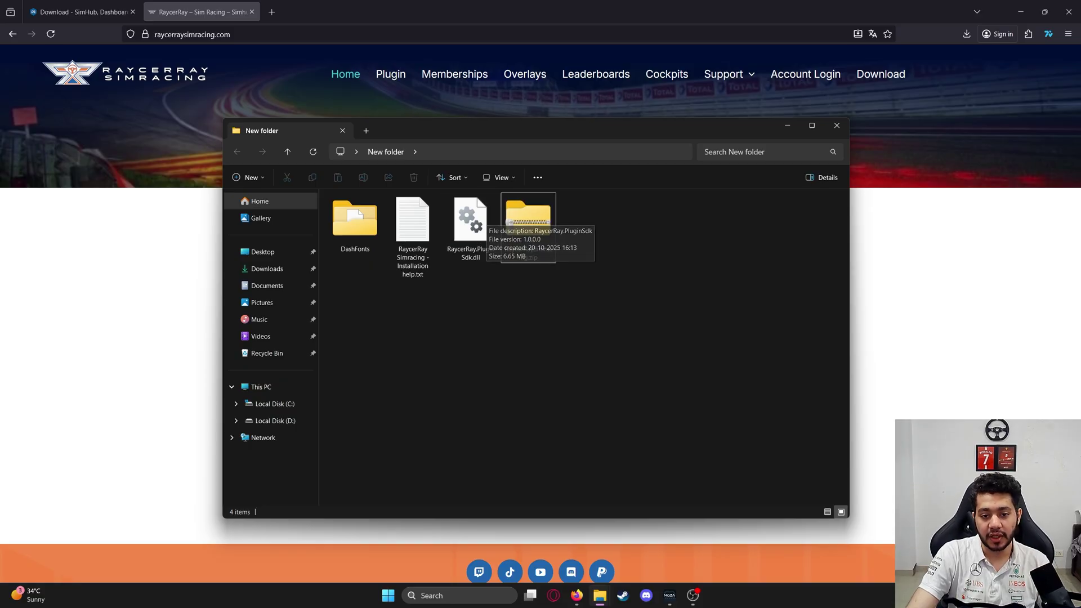
pyautogui.click(470, 225)
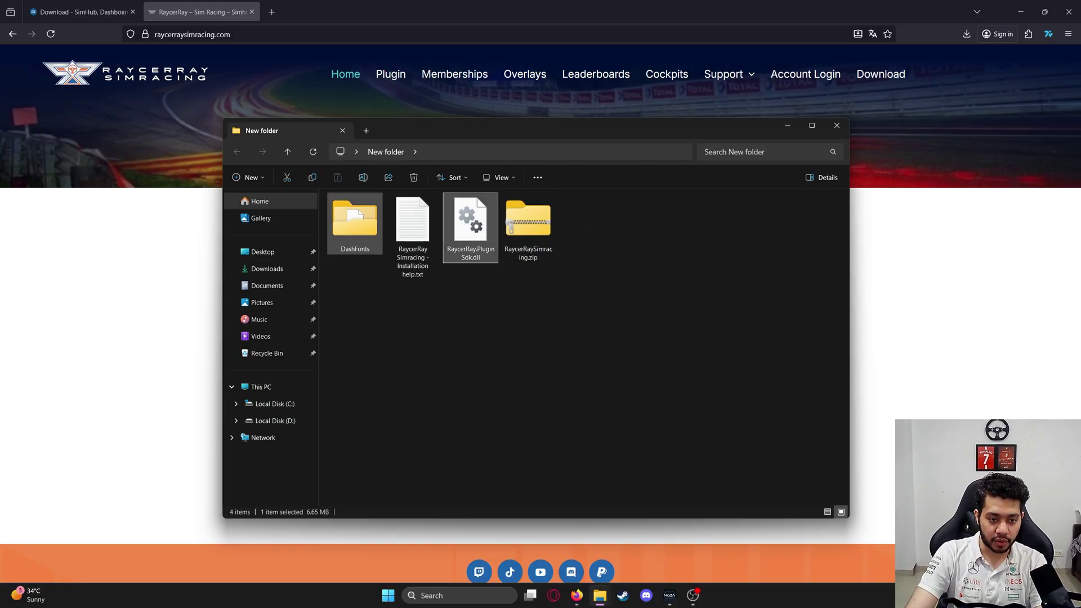
pyautogui.keyDown('ctrl'); pyautogui.click(355, 223); pyautogui.keyUp('ctrl')
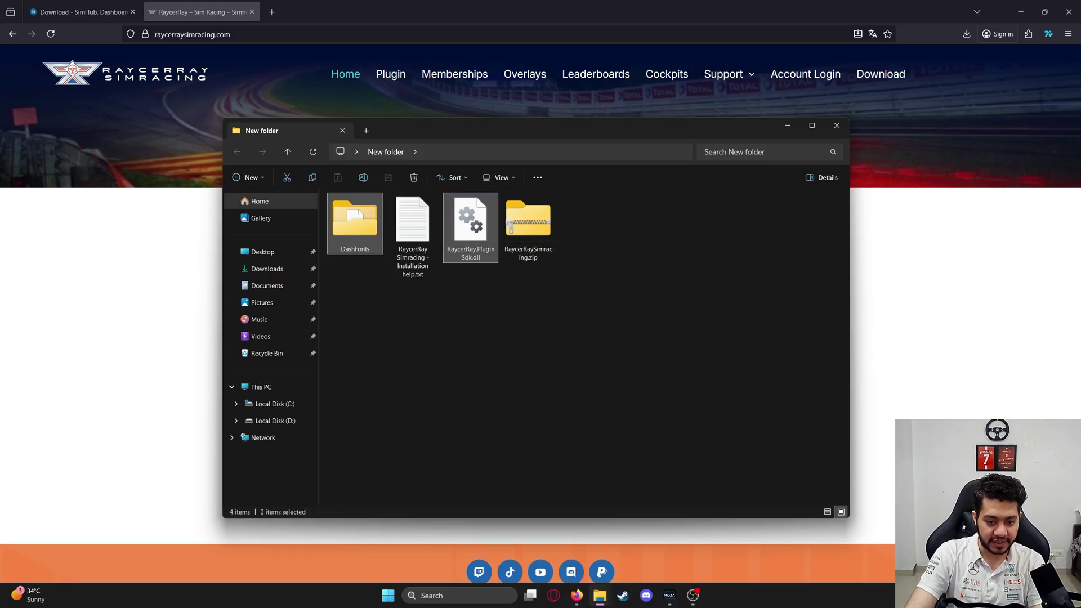
# Bring the SimHub program folder window forward and place it over the plugin files
pyautogui.moveTo(599, 595)
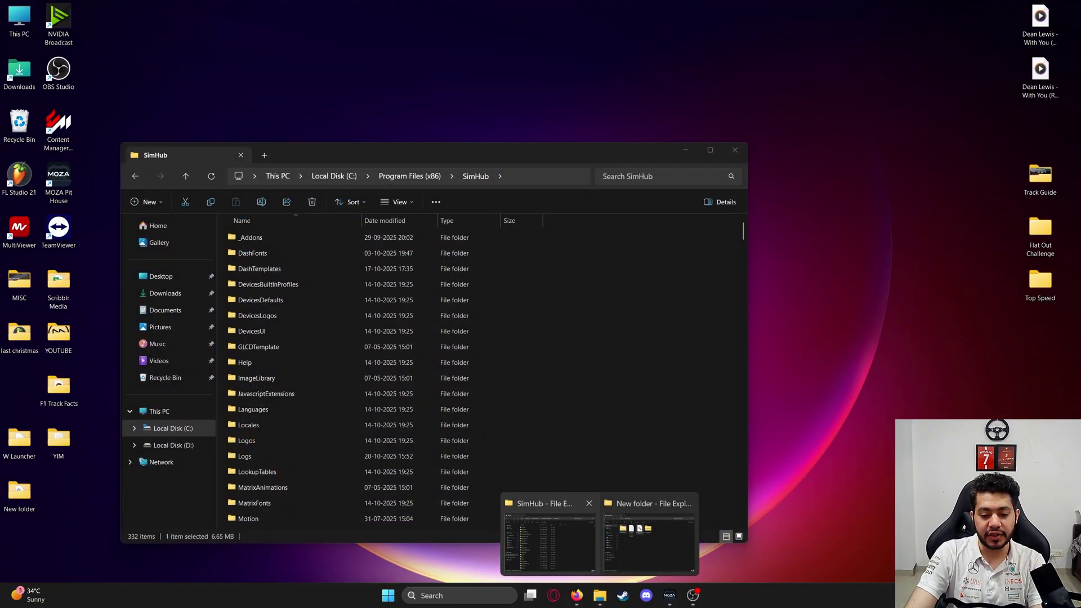
pyautogui.click(548, 534)
pyautogui.moveTo(450, 155); pyautogui.dragTo(551, 135)
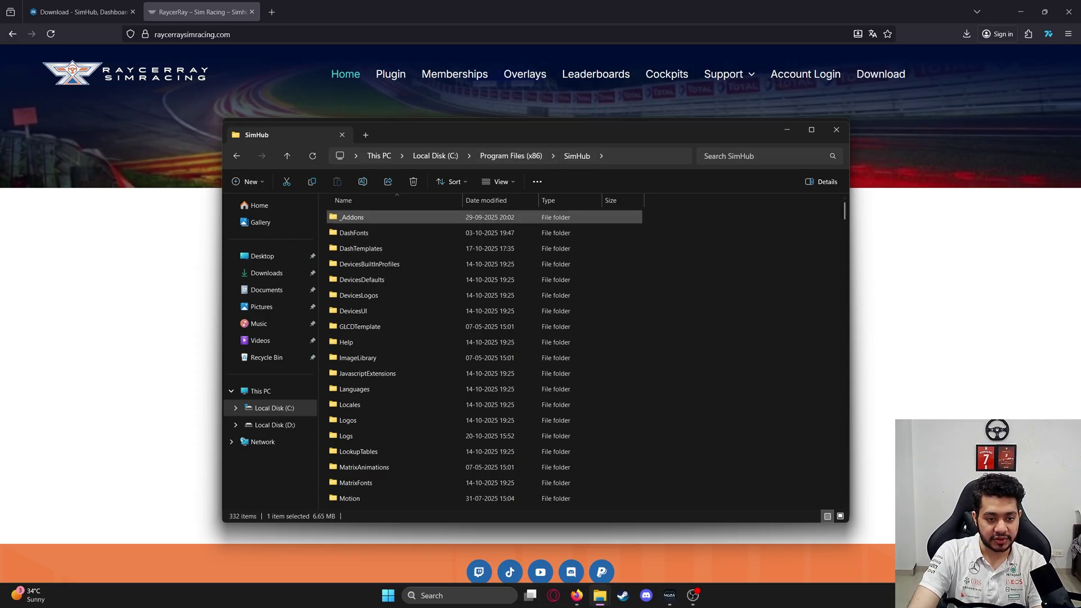
# Locate RaycerRay.PluginSdk.dll in the SimHub folder by typing 'ray', then minimize the window
pyautogui.scroll(-10, 360, 294)
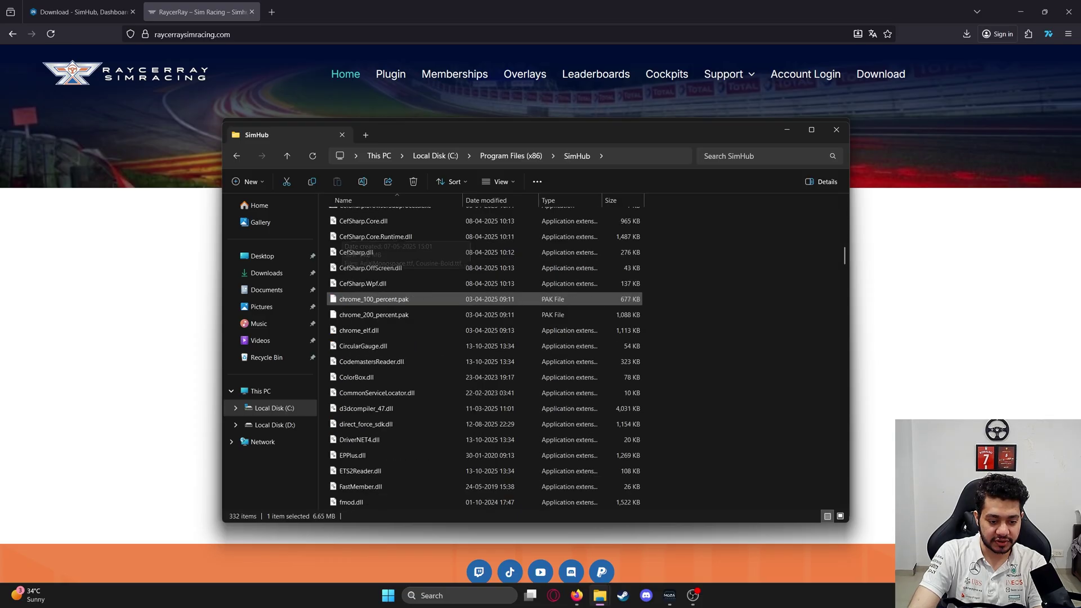
pyautogui.press('r')
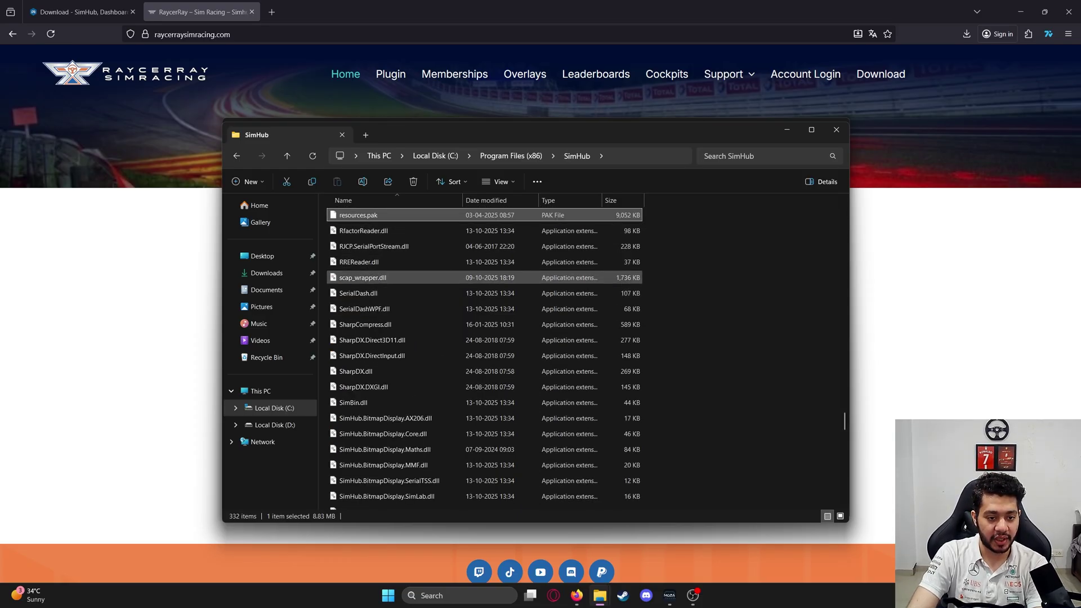
pyautogui.scroll(3, 394, 270)
pyautogui.press('Down')
pyautogui.press('Down')
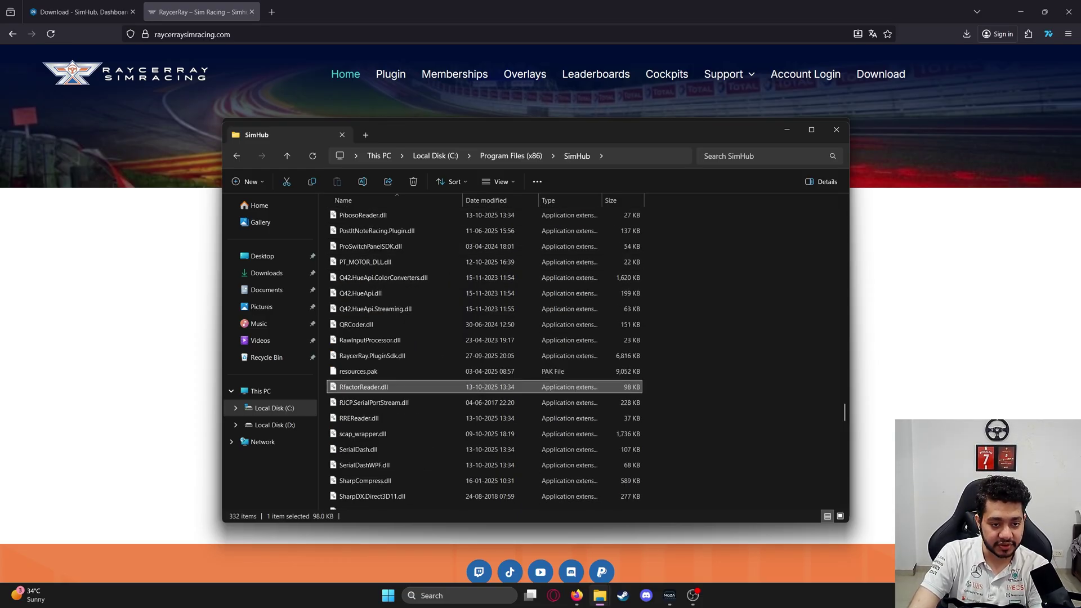
pyautogui.press('r')
pyautogui.press('r')
pyautogui.write('ray')
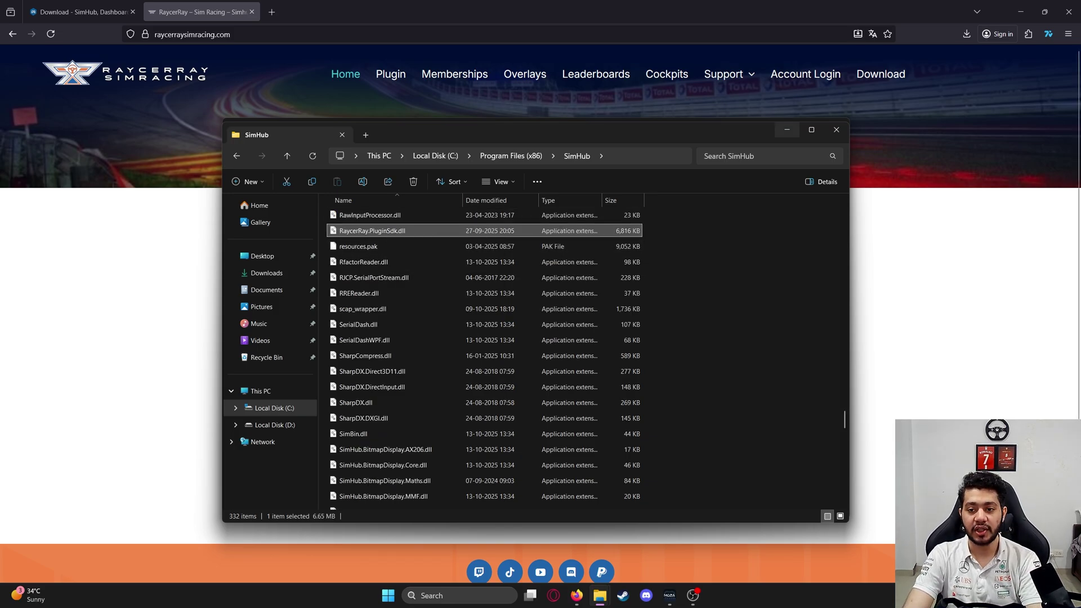
pyautogui.click(787, 129)
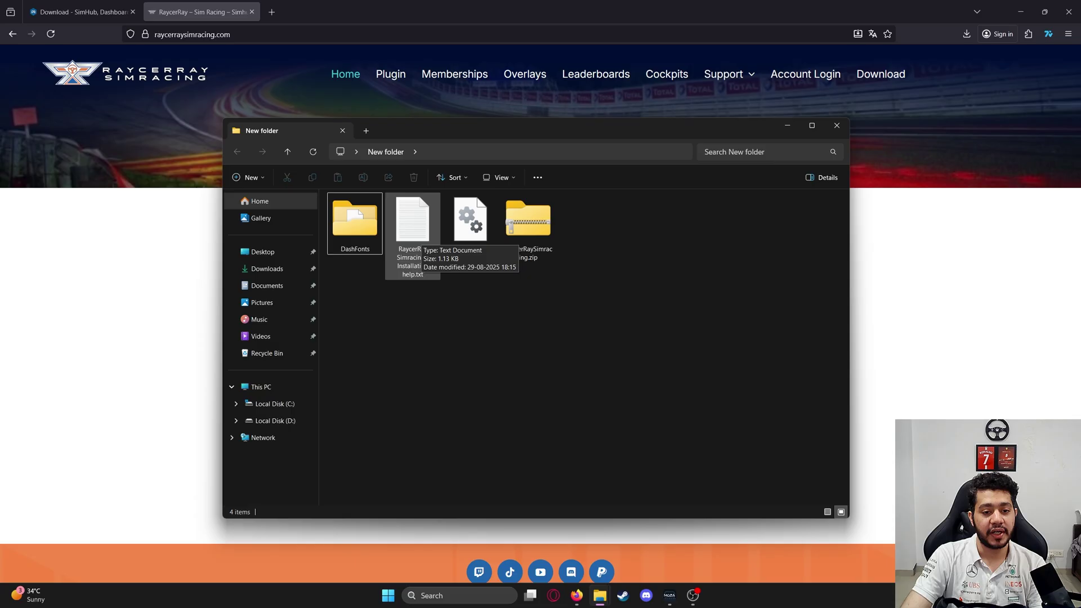
# Read the installation help text, highlight its YouTube video link, and close Notepad
pyautogui.doubleClick(412, 236)
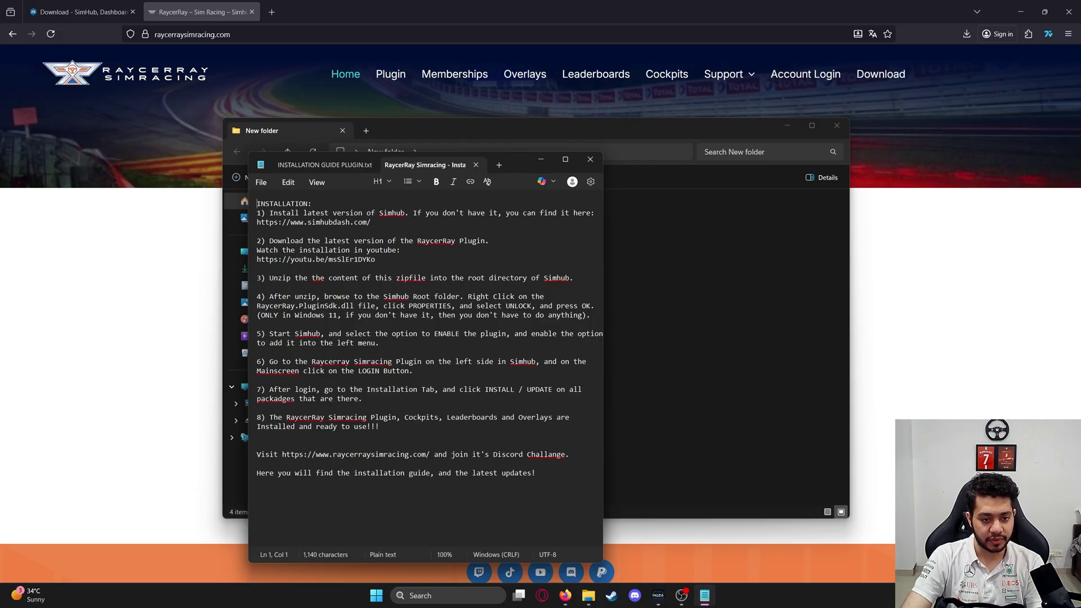
pyautogui.moveTo(374, 260); pyautogui.dragTo(257, 259)
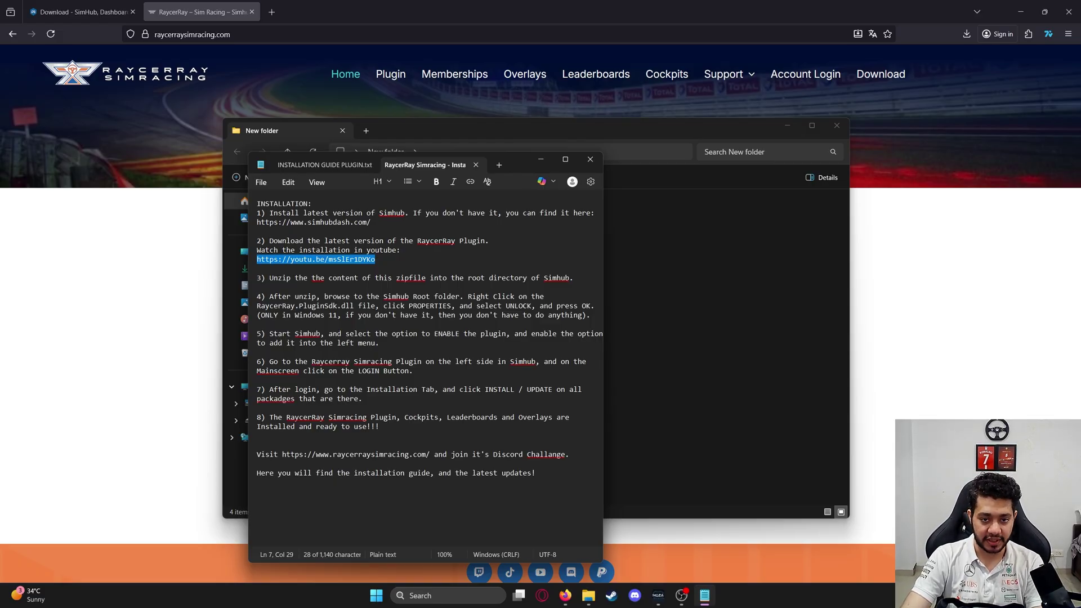
pyautogui.click(590, 160)
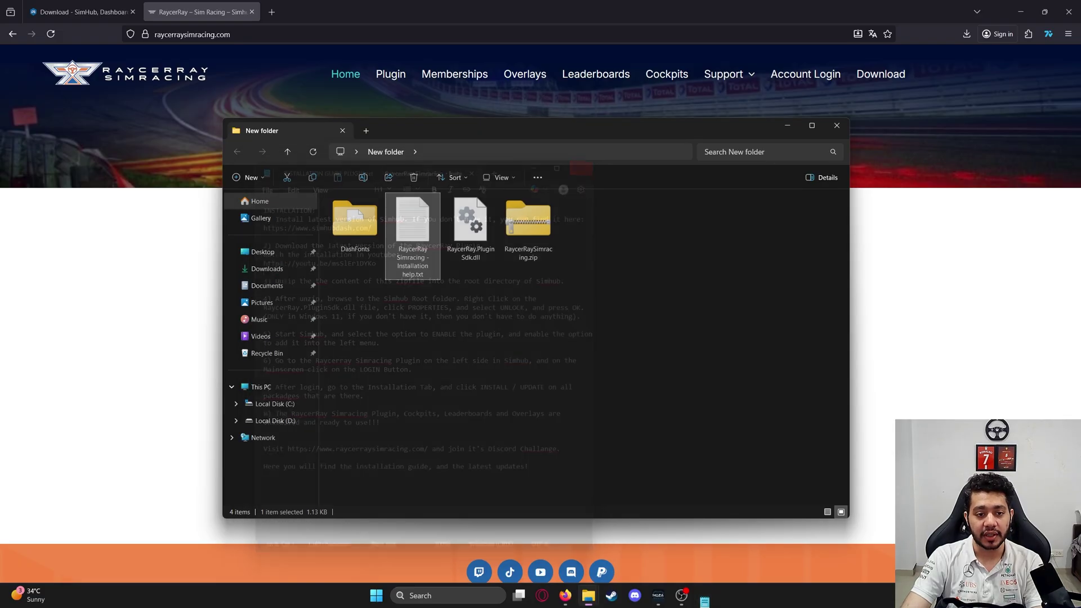
# Close the plugin folder, check the SimHub download and RaycerRay tabs, and restore the SimHub folder
pyautogui.click(619, 282)
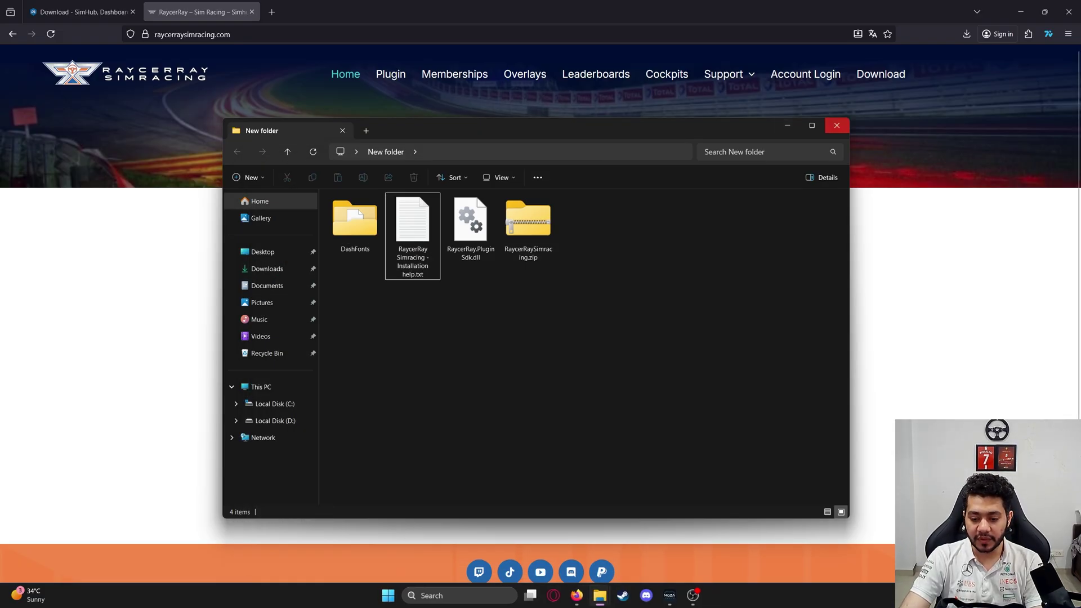
pyautogui.click(837, 125)
pyautogui.click(79, 12)
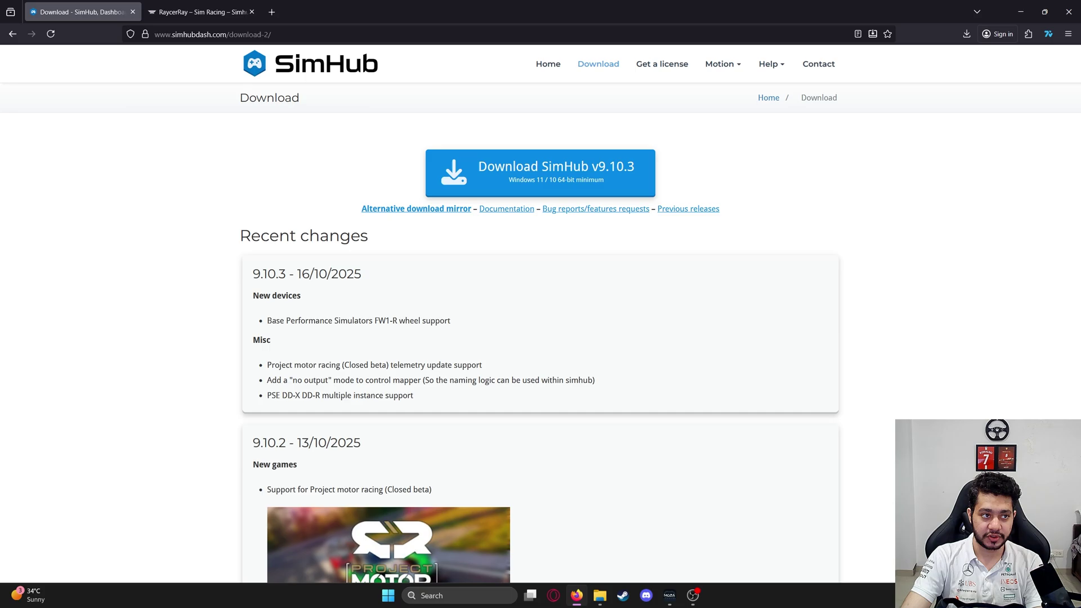
pyautogui.hotkey('ctrl', 'Tab')
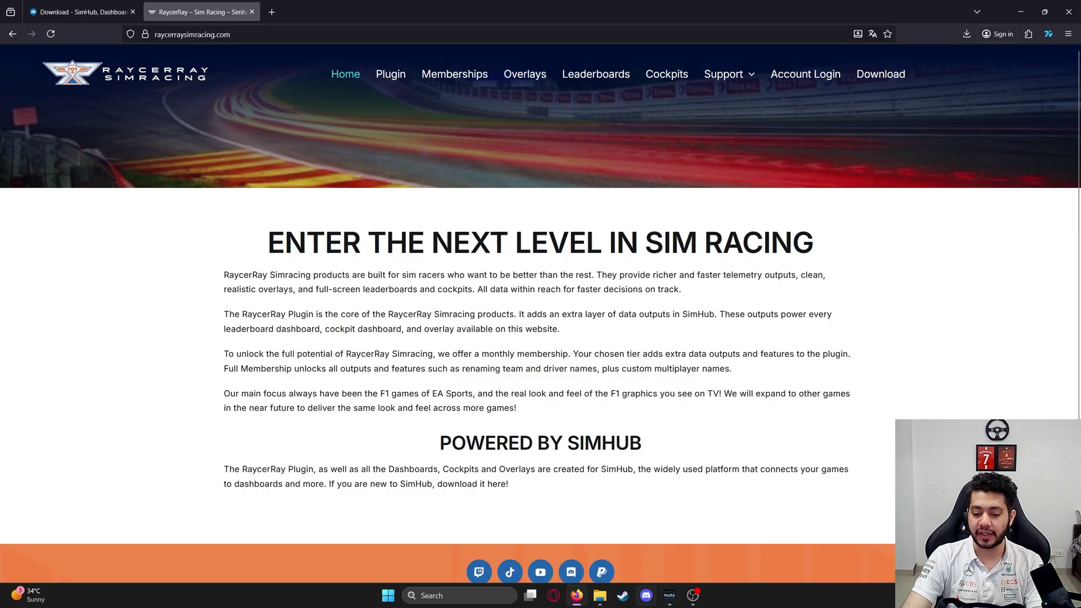
pyautogui.click(600, 595)
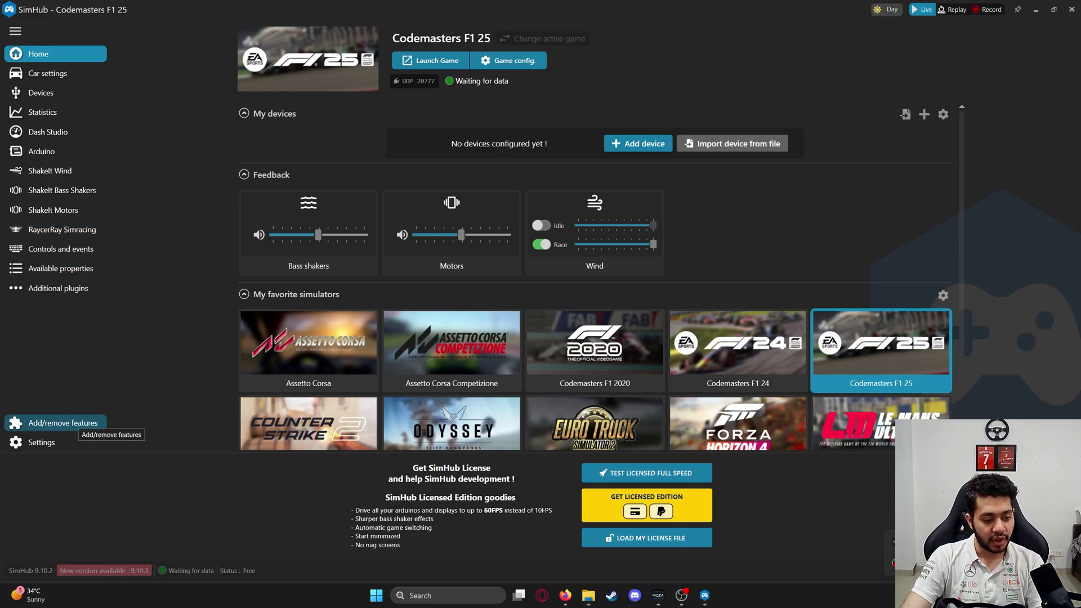
pyautogui.click(62, 423)
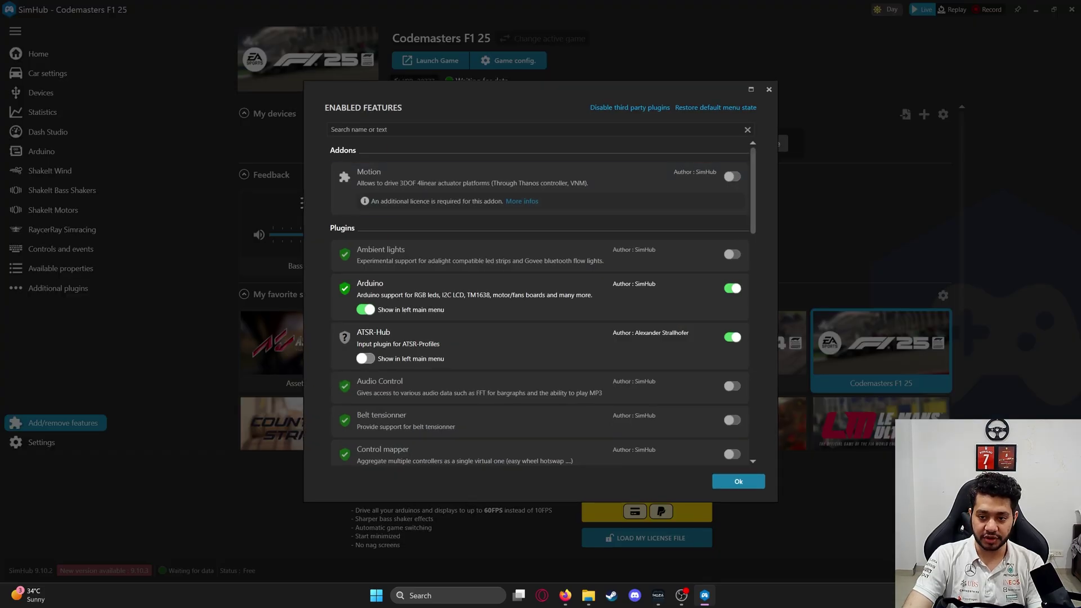
pyautogui.scroll(-8, 540, 302)
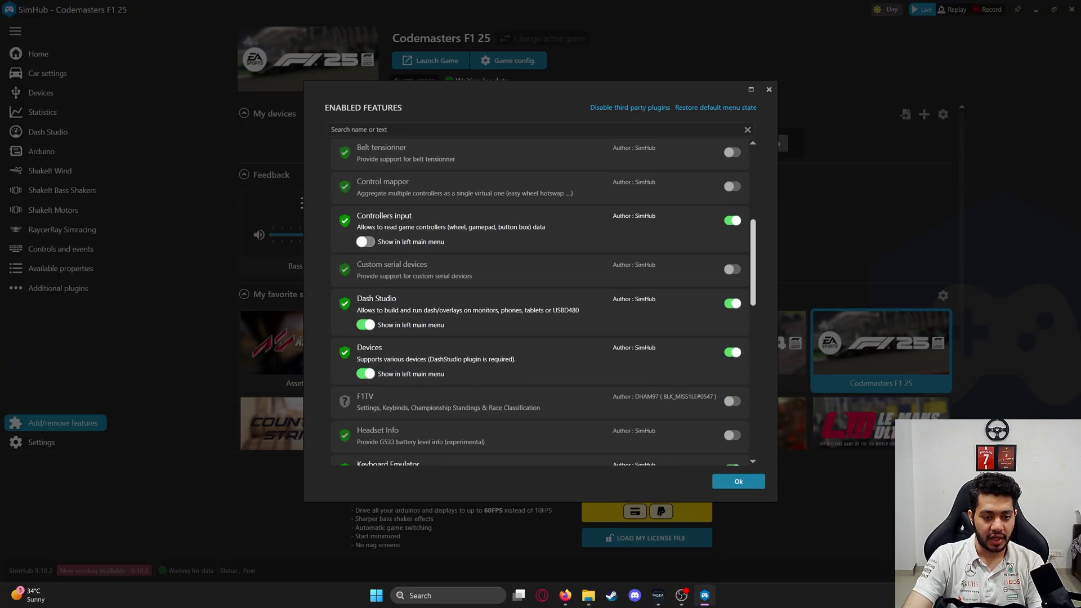
pyautogui.scroll(-5, 541, 302)
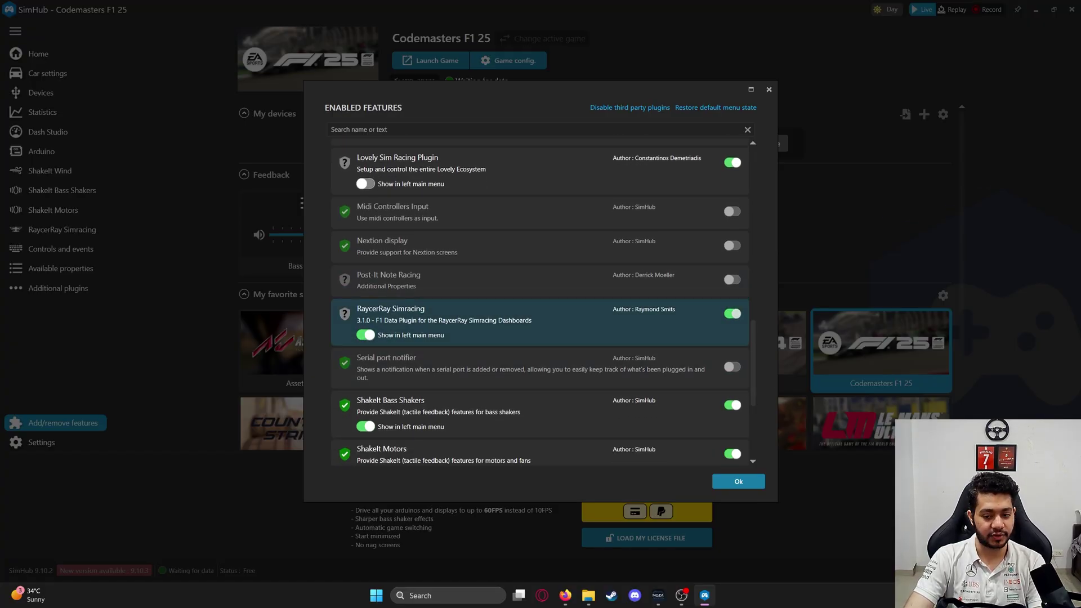
pyautogui.click(738, 481)
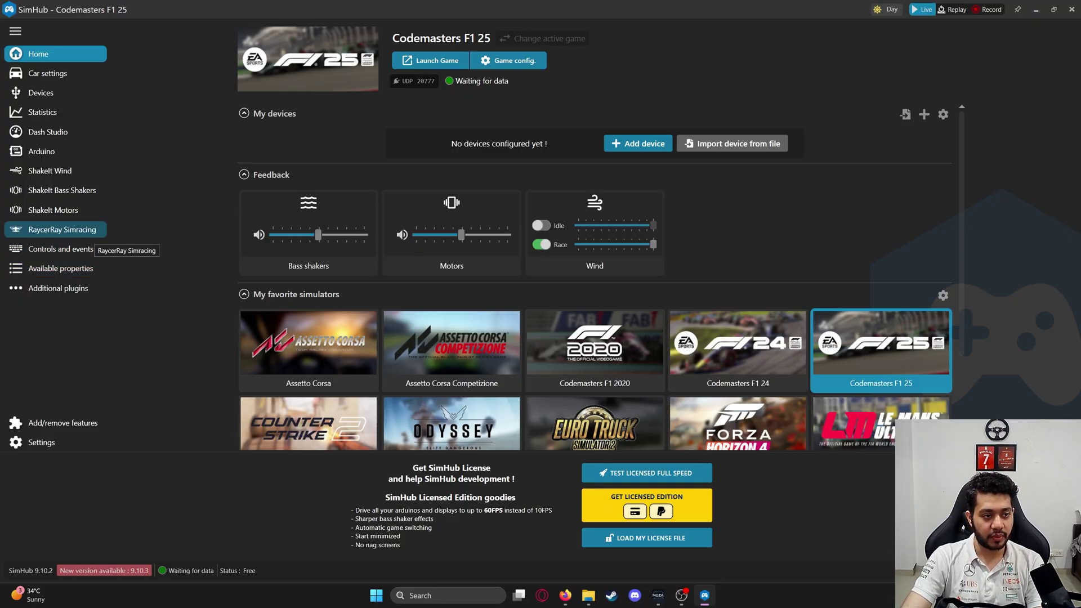
# Open RaycerRay Simracing from SimHub's menu and review its Free Edition and membership details
pyautogui.click(90, 230)
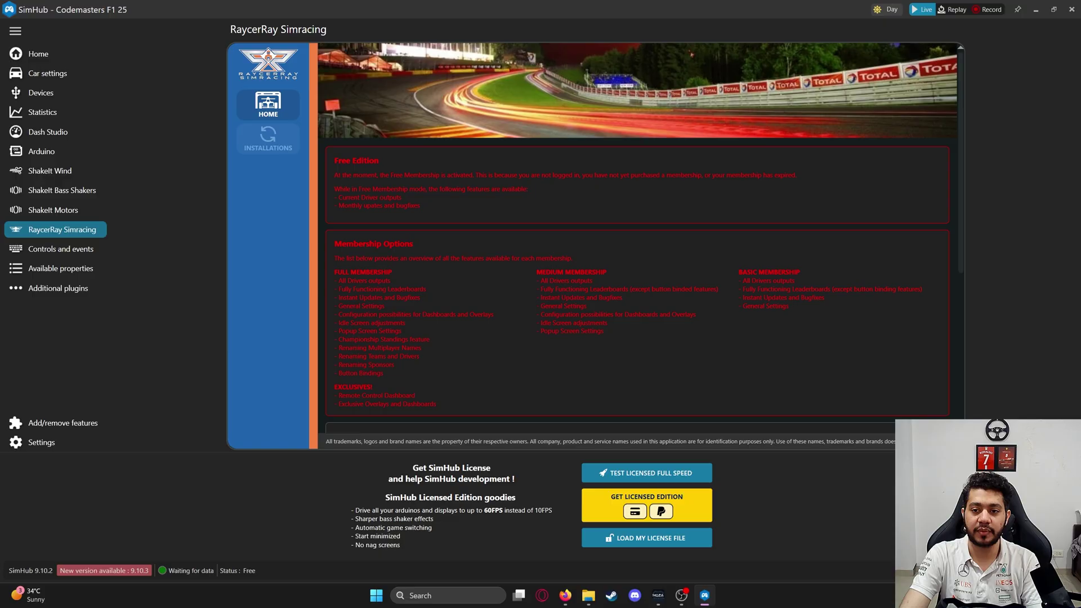
pyautogui.scroll(-2, 636, 242)
pyautogui.scroll(1, 640, 238)
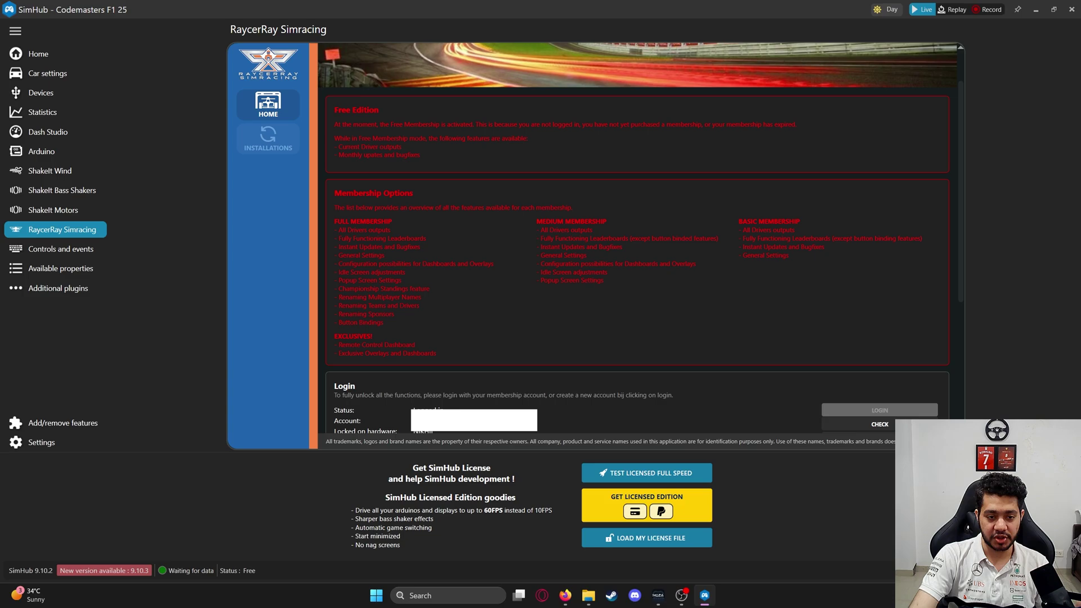
# Check the Login and Plugin Status sections, then go to the plugin's INSTALLATIONS page
pyautogui.scroll(-2, 640, 238)
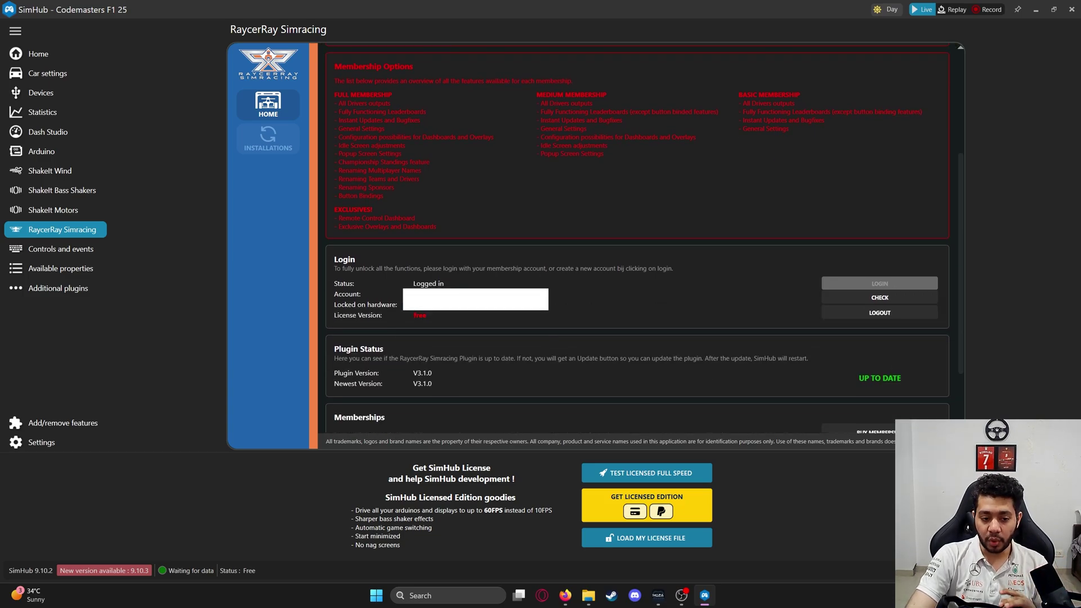
pyautogui.scroll(-2, 643, 244)
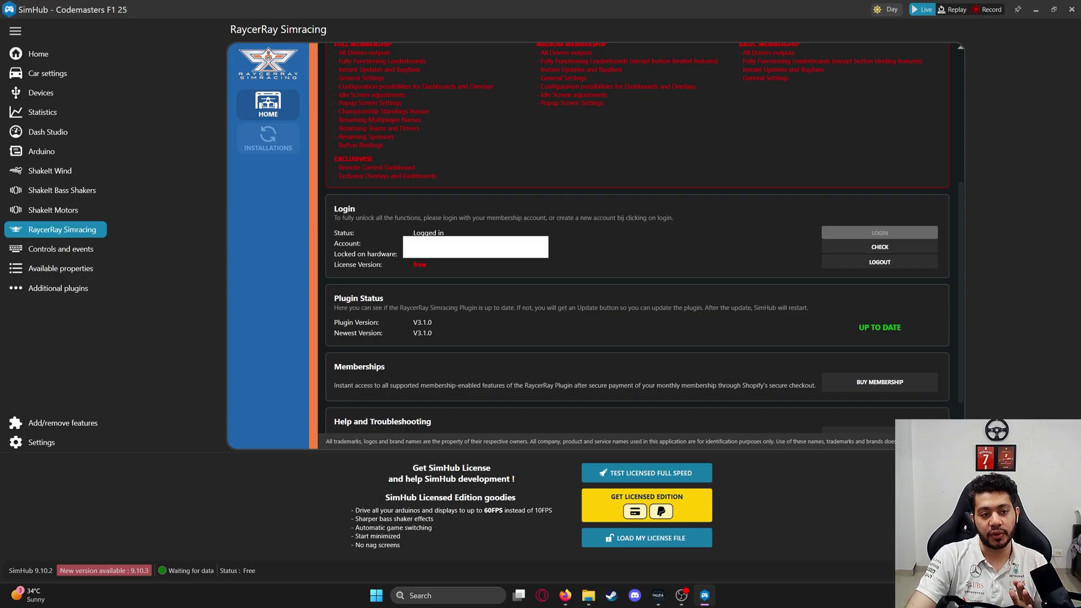
pyautogui.scroll(-1, 643, 247)
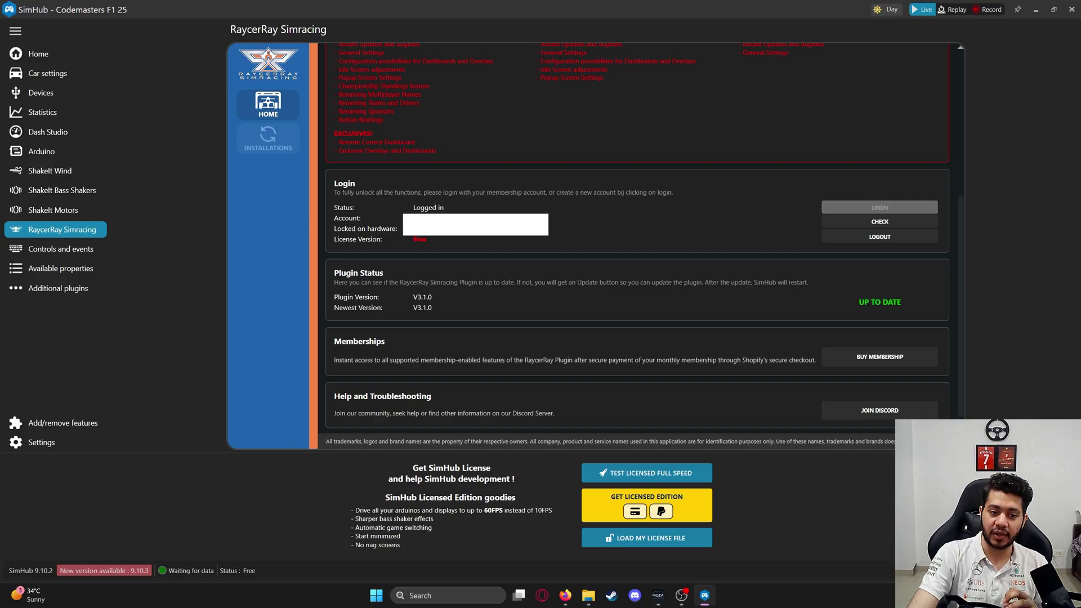
pyautogui.scroll(-1, 637, 236)
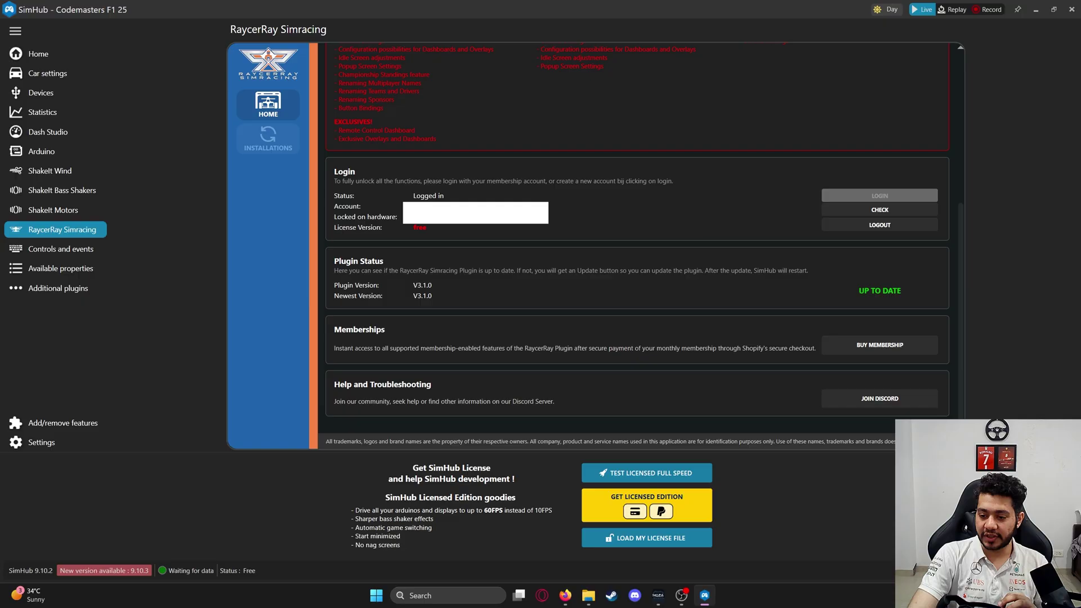
pyautogui.click(267, 138)
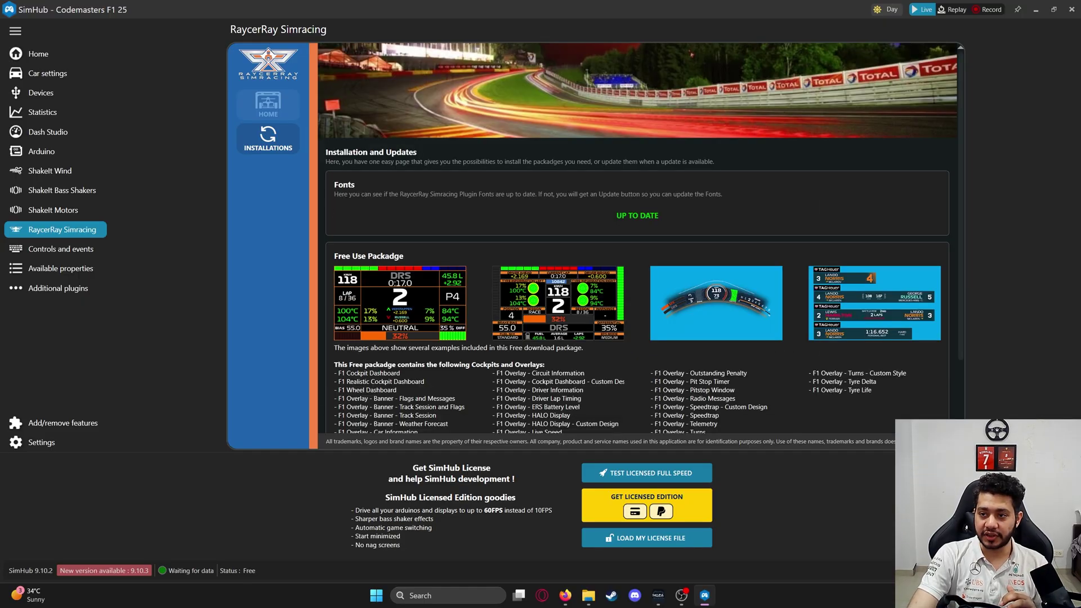
pyautogui.scroll(-3, 640, 238)
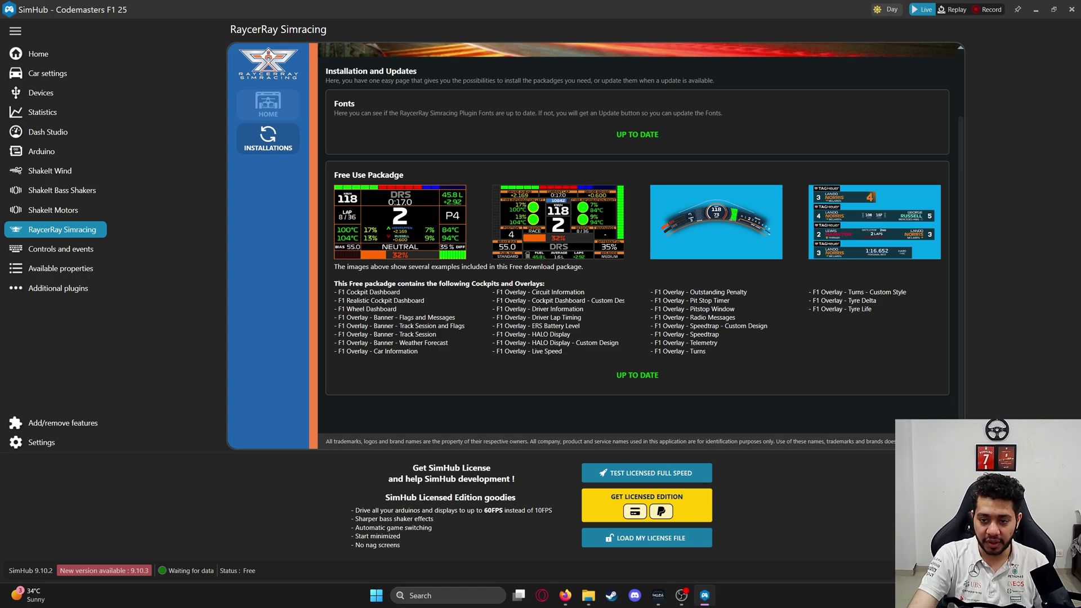
pyautogui.scroll(1, 641, 232)
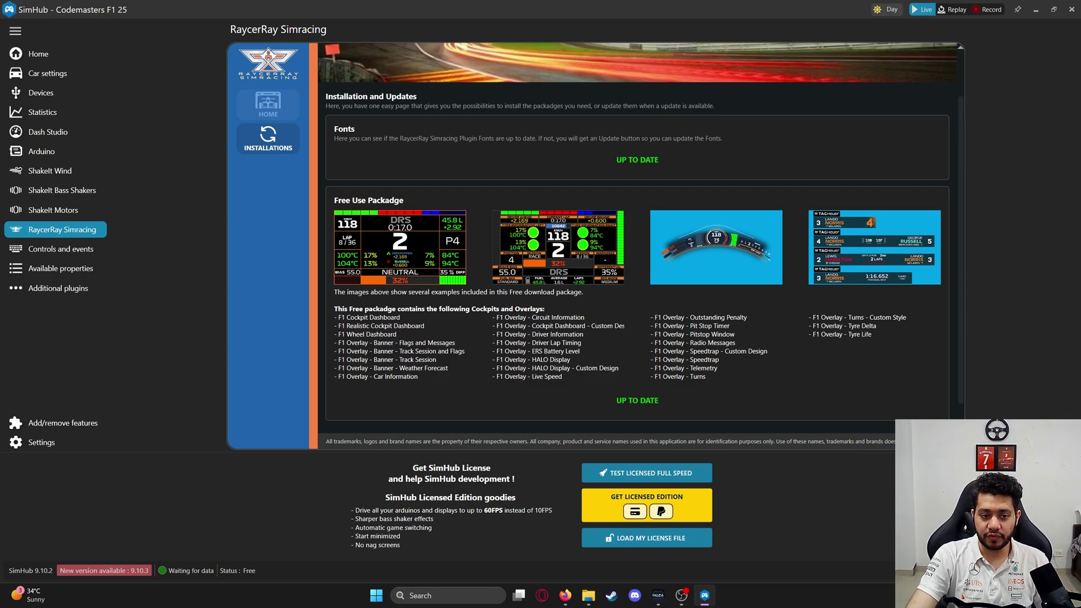